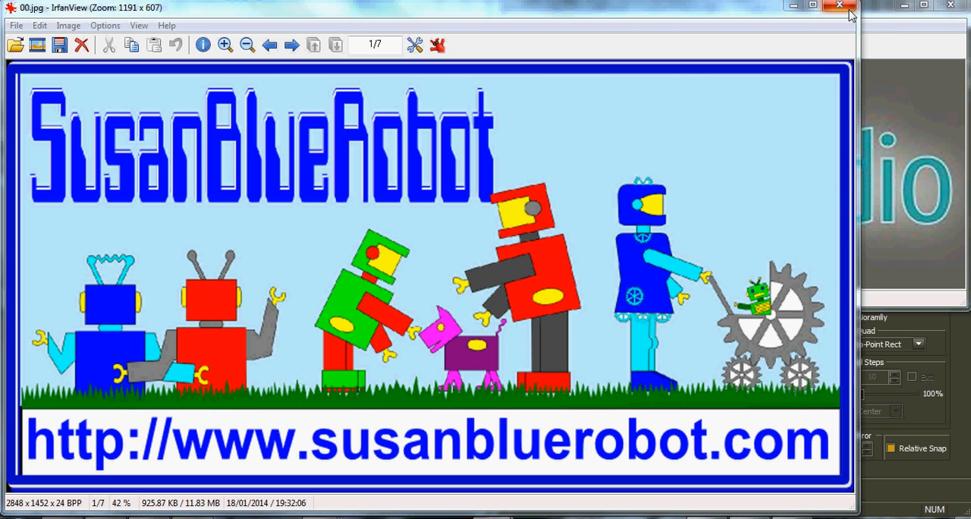
# Dismiss the two banner images and enlarge the photo of the bicycle pop-up card.
pyautogui.press('space')
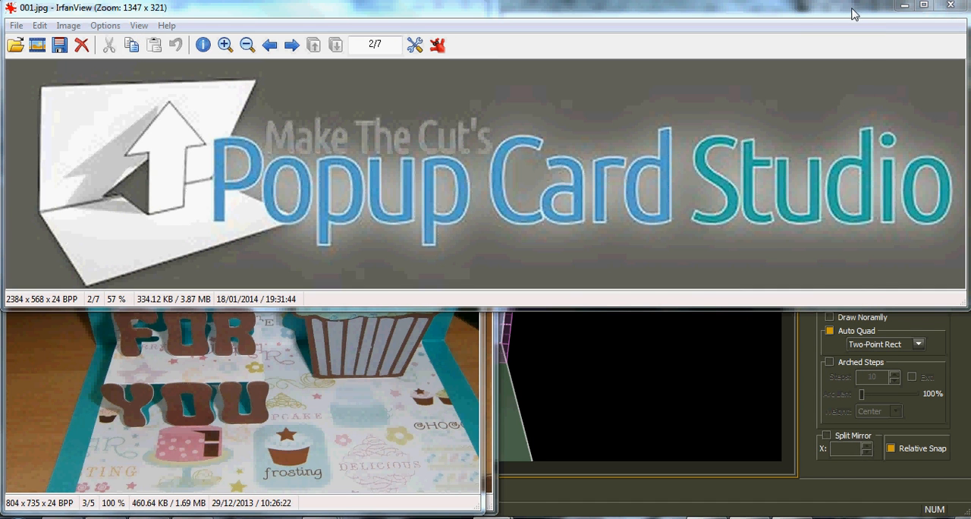
pyautogui.click(902, 6)
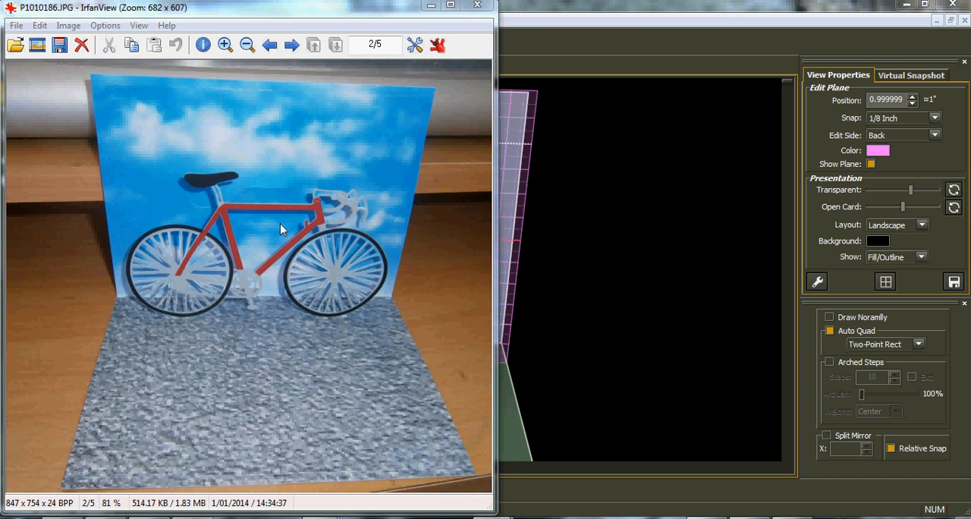
pyautogui.click(225, 46)
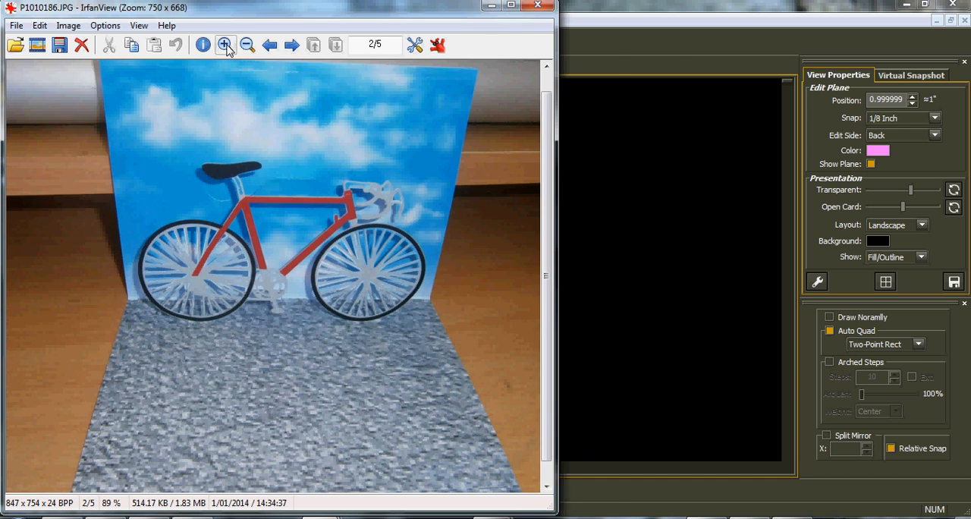
pyautogui.click(225, 46)
pyautogui.click(225, 46)
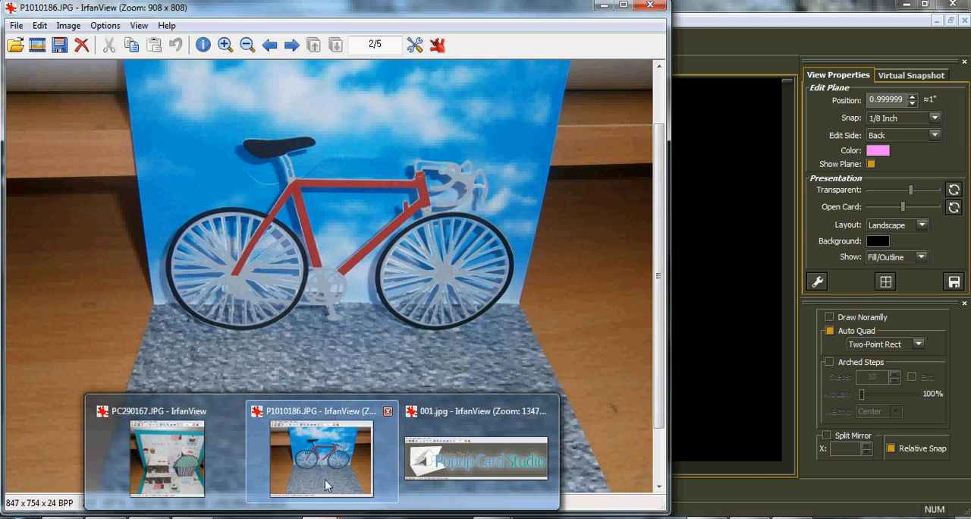
# View the cupcake and bicycle card photos again, minimize both image windows and switch to Popup Card Studio.
pyautogui.click(205, 483)
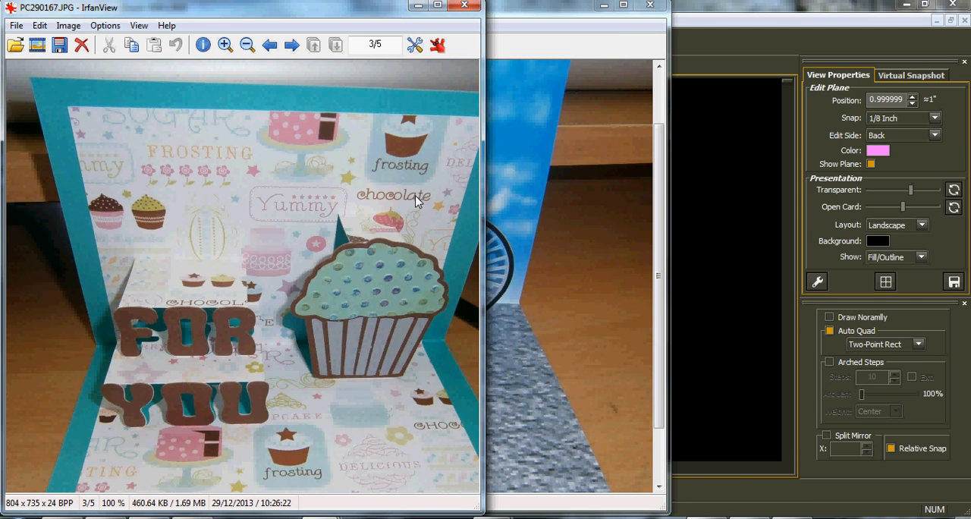
pyautogui.click(500, 187)
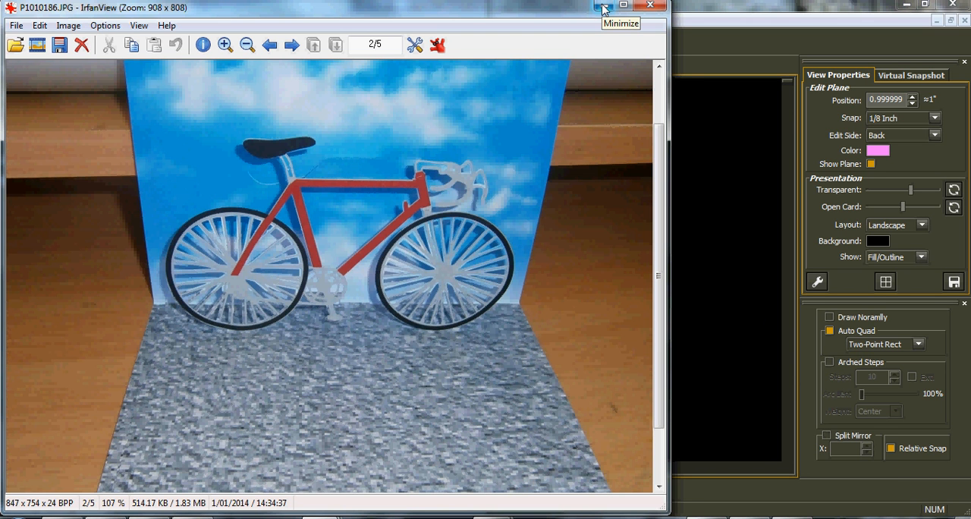
pyautogui.press('space')
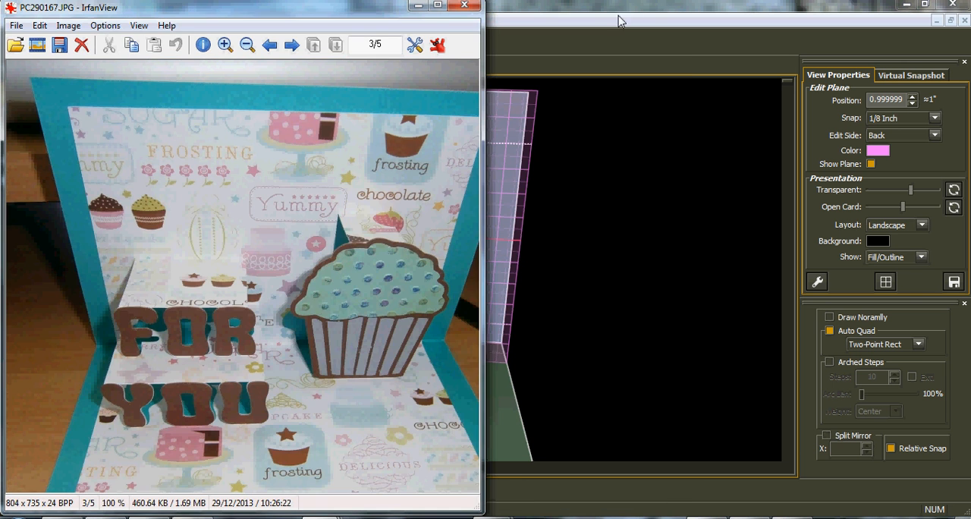
pyautogui.click(425, 10)
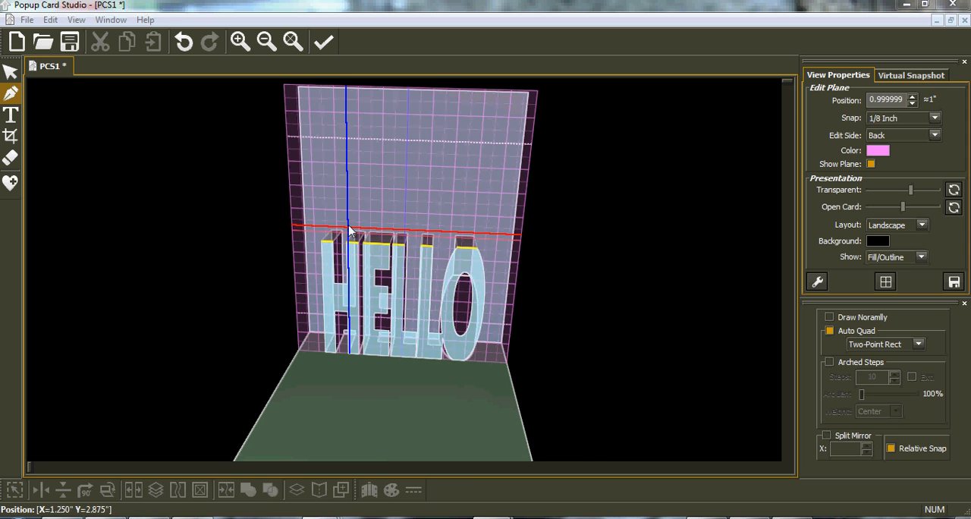
# Set the card height to 4 in Global Operations and preview the change on the HELLO card.
pyautogui.click(293, 42)
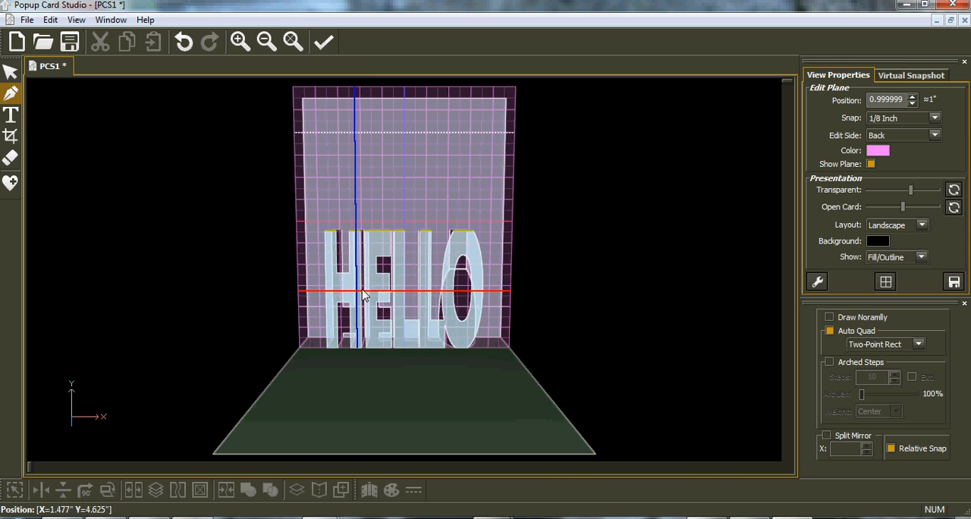
pyautogui.moveTo(495, 305); pyautogui.dragTo(446, 266, button='right')
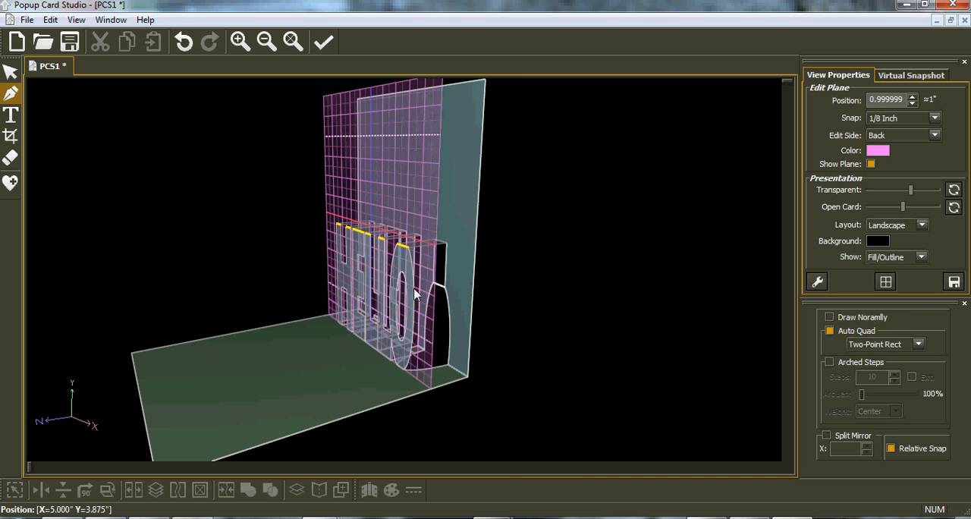
pyautogui.moveTo(364, 322); pyautogui.dragTo(546, 299, button='right')
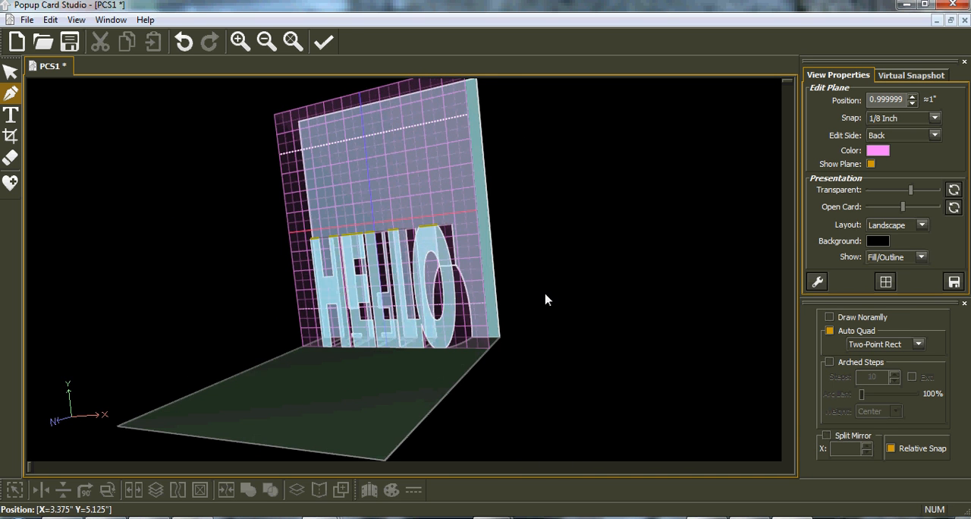
pyautogui.moveTo(375, 242); pyautogui.dragTo(463, 243, button='right')
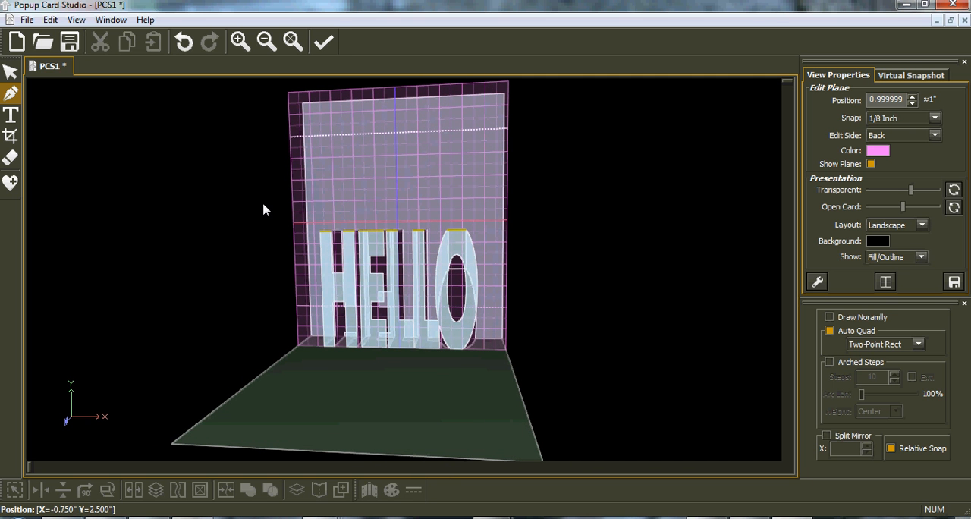
pyautogui.click(49, 20)
pyautogui.click(60, 142)
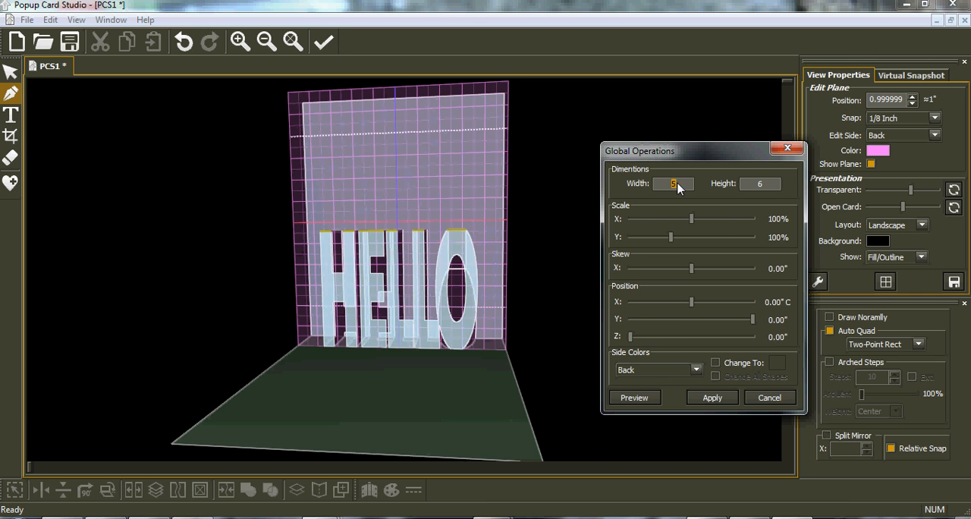
pyautogui.doubleClick(757, 185)
pyautogui.write('5')
pyautogui.click(646, 405)
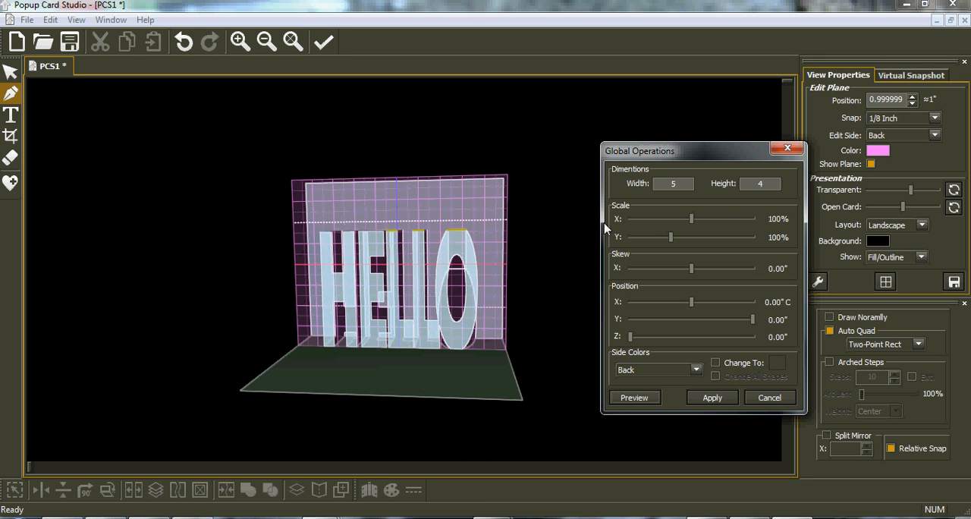
# Set the card width to 3.5 and preview the narrower card.
pyautogui.doubleClick(672, 184)
pyautogui.write('3.5')
pyautogui.click(634, 398)
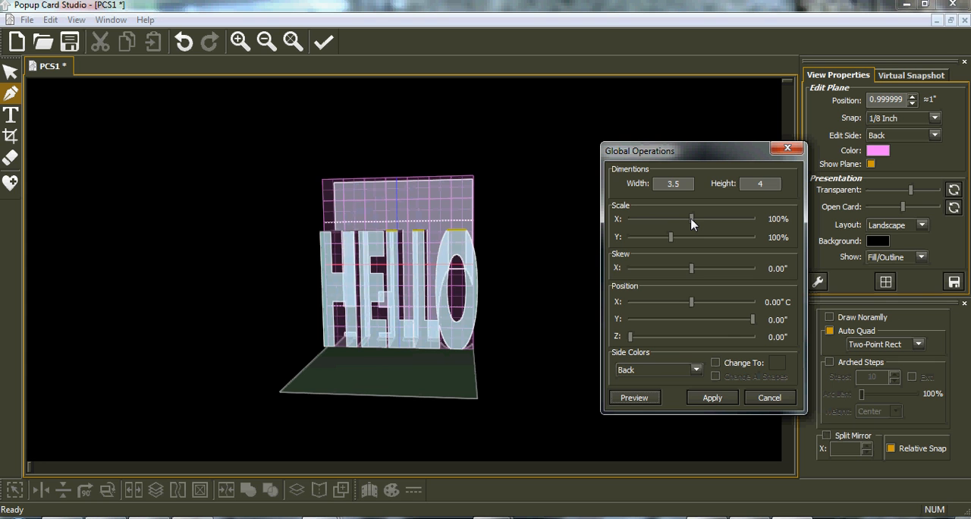
# Scale the HELLO lettering to 70% in both X and Y, preview it and apply the global changes.
pyautogui.moveTo(691, 219); pyautogui.dragTo(679, 221)
pyautogui.moveTo(670, 237); pyautogui.dragTo(660, 239)
pyautogui.click(636, 399)
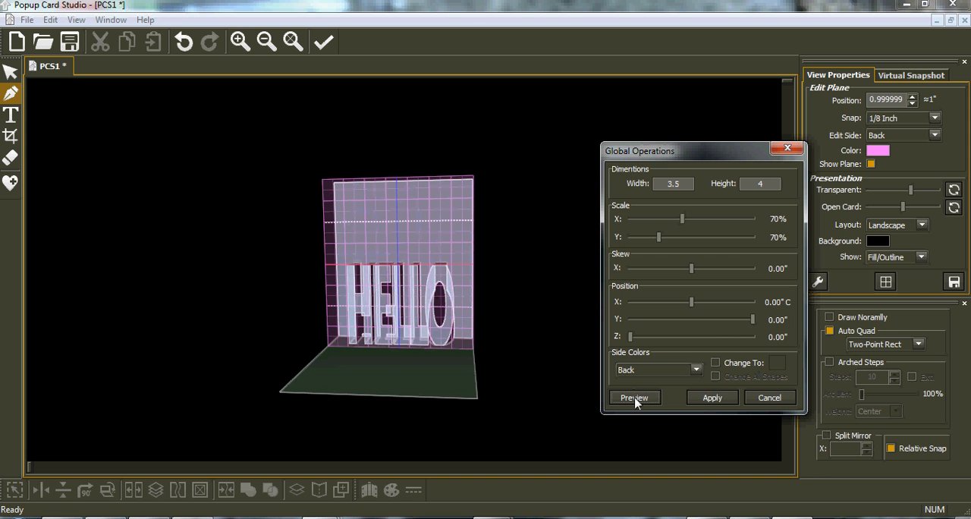
pyautogui.click(712, 398)
# Select the HELLO lettering and examine the resized pop-up card from the side and front.
pyautogui.moveTo(414, 366); pyautogui.dragTo(346, 352, button='middle')
pyautogui.moveTo(480, 304); pyautogui.dragTo(413, 296, button='middle')
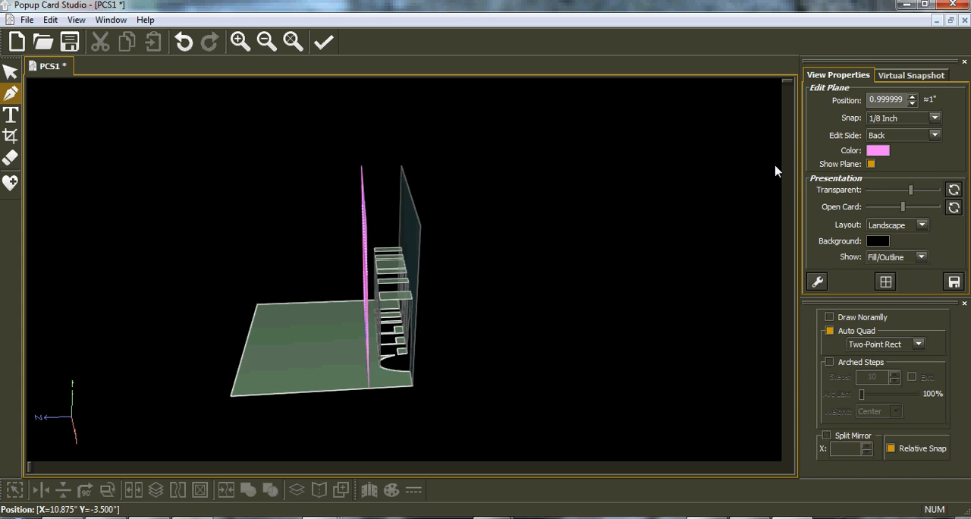
pyautogui.moveTo(402, 350); pyautogui.dragTo(695, 297, button='middle')
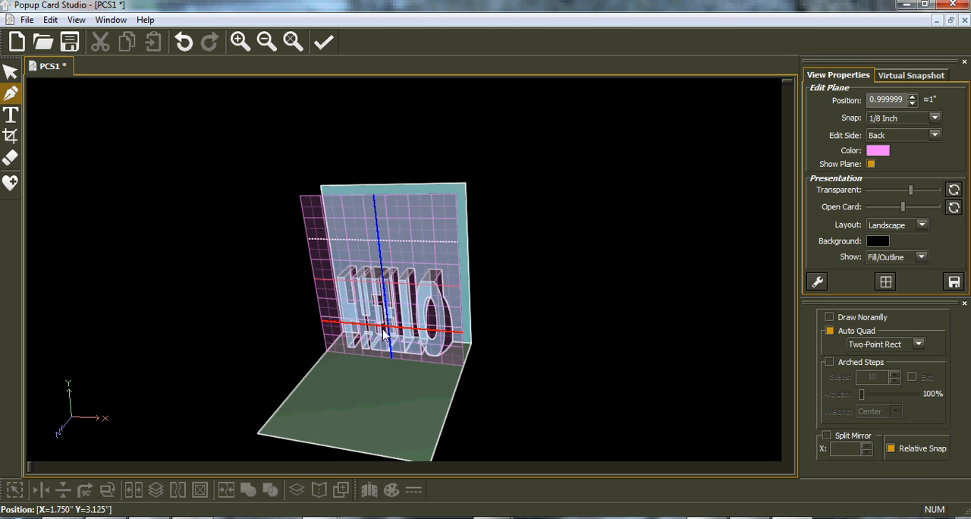
pyautogui.click(13, 70)
pyautogui.click(409, 334)
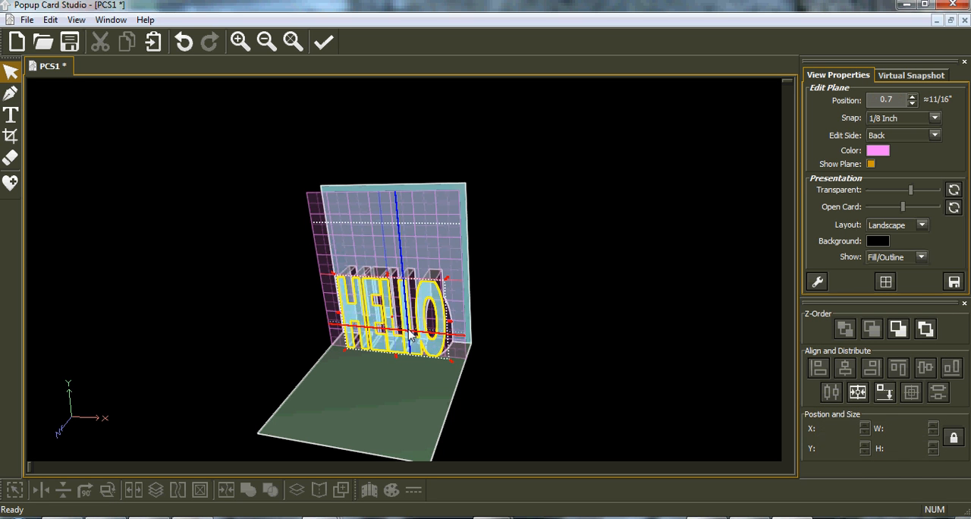
pyautogui.moveTo(357, 333); pyautogui.dragTo(387, 311, button='middle')
pyautogui.moveTo(306, 337); pyautogui.dragTo(300, 315, button='middle')
pyautogui.moveTo(484, 266); pyautogui.dragTo(514, 280, button='middle')
pyautogui.moveTo(303, 264); pyautogui.dragTo(379, 281, button='middle')
pyautogui.moveTo(481, 297); pyautogui.dragTo(370, 351, button='middle')
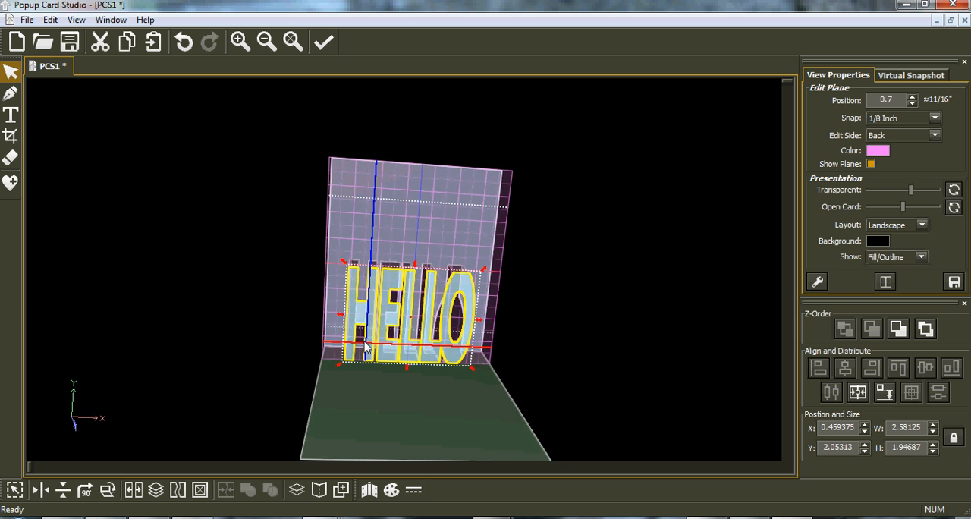
# Open the print preview of the card, zoom in on the HELLO cut and fold lines, and close the preview.
pyautogui.click(29, 21)
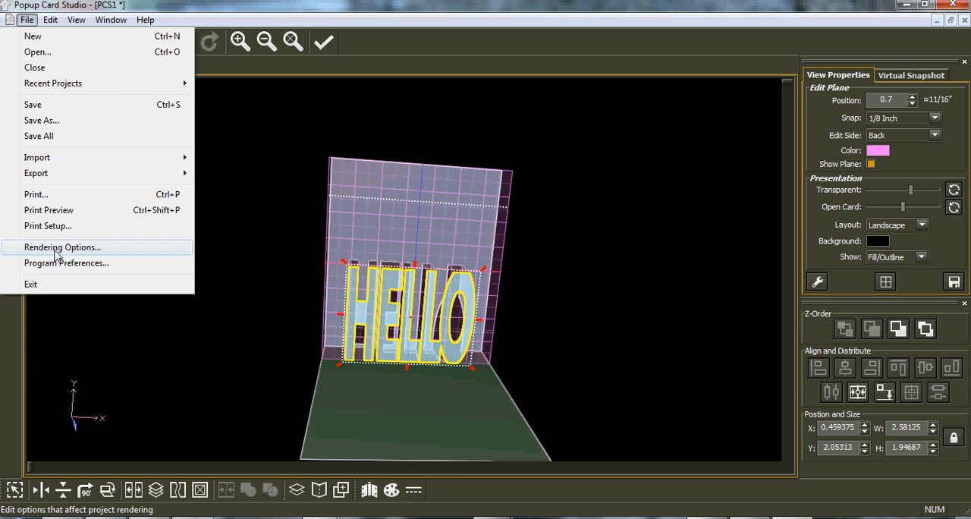
pyautogui.click(249, 162)
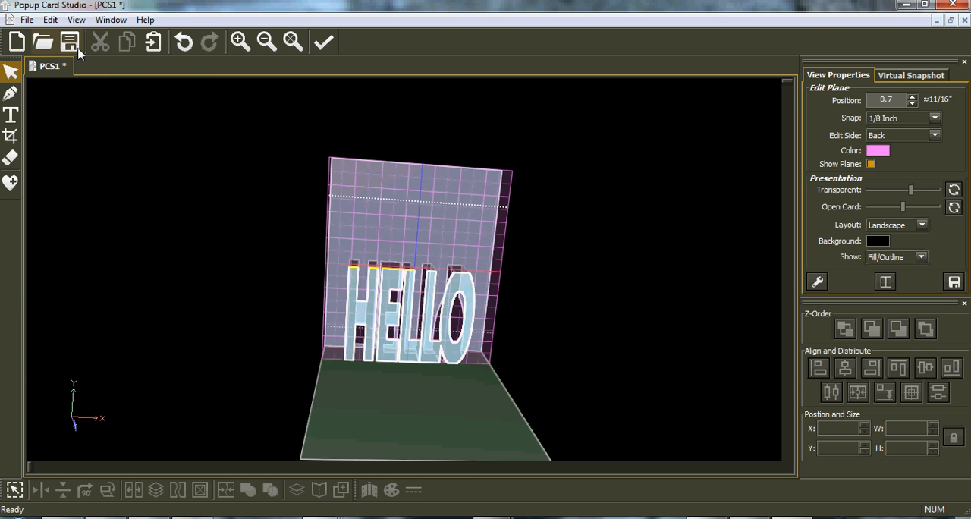
pyautogui.click(26, 21)
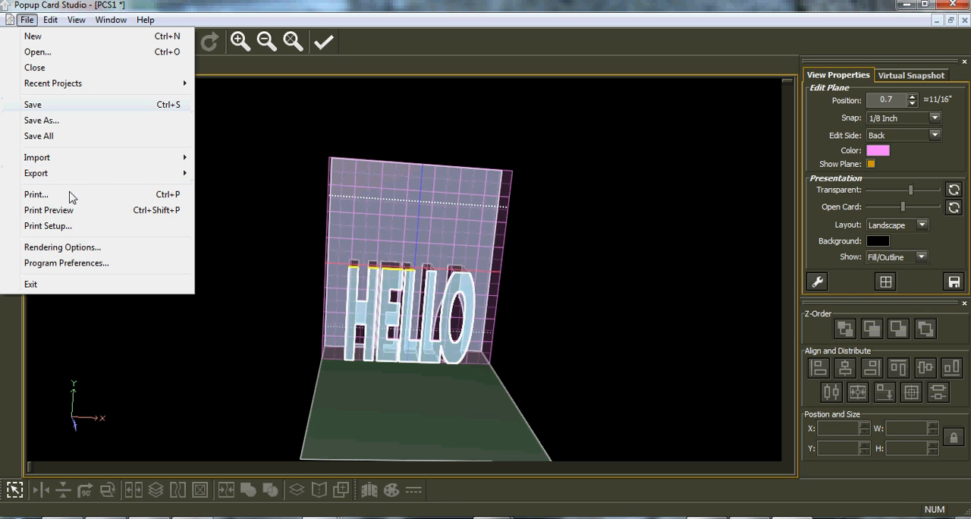
pyautogui.click(69, 217)
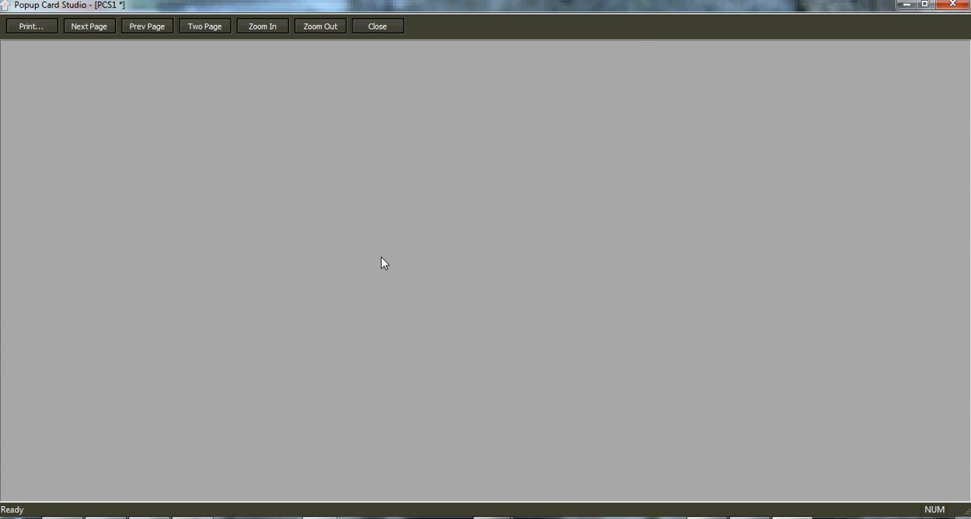
pyautogui.click(530, 266)
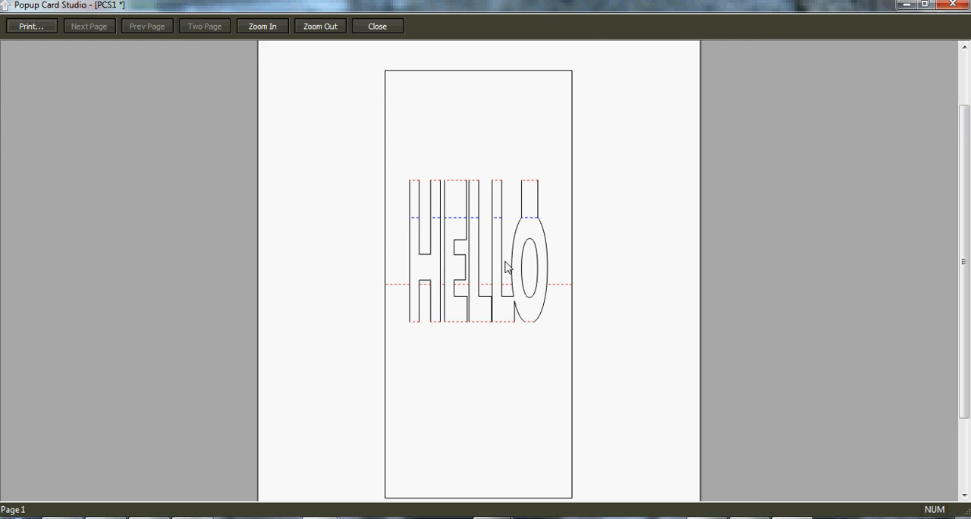
pyautogui.click(504, 267)
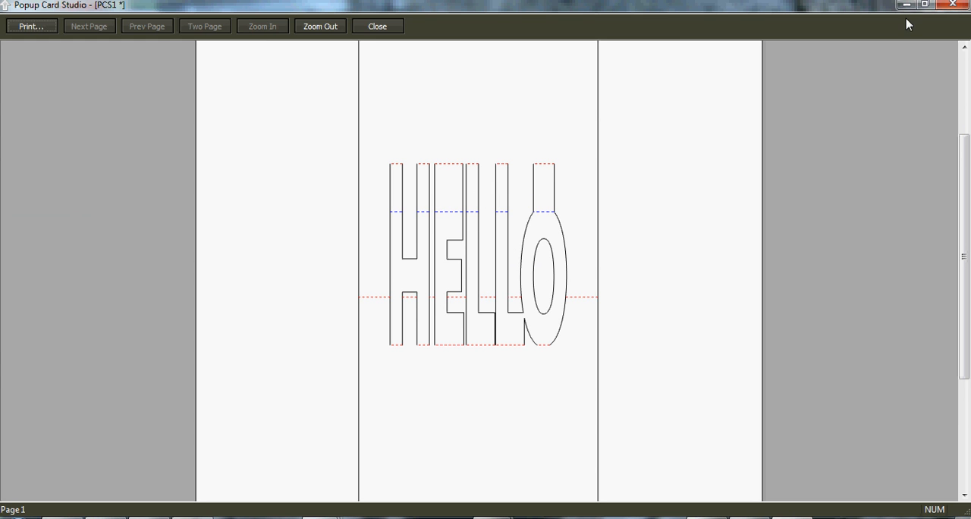
pyautogui.click(951, 5)
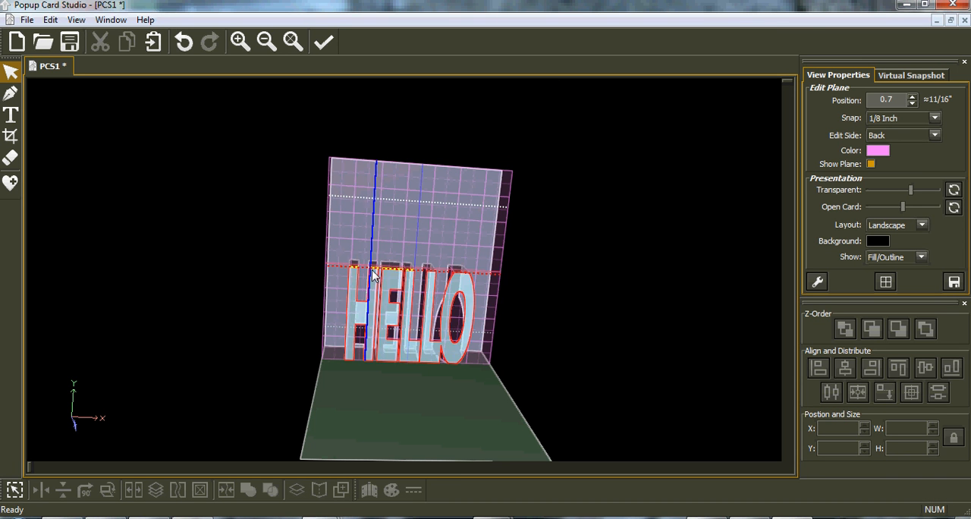
# Set the mountain line style to Short Dashed in the rendering options.
pyautogui.scroll(3, 376, 262)
pyautogui.click(27, 20)
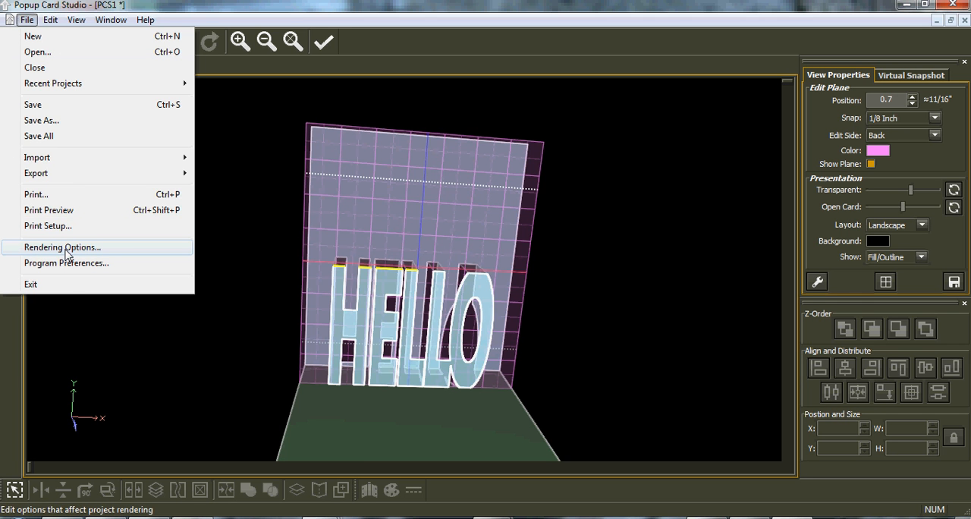
pyautogui.click(66, 253)
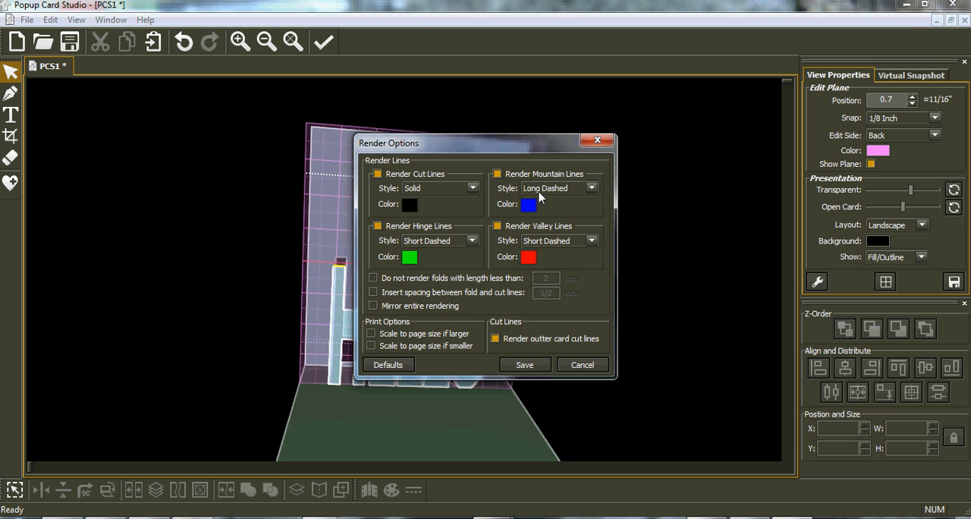
pyautogui.click(591, 189)
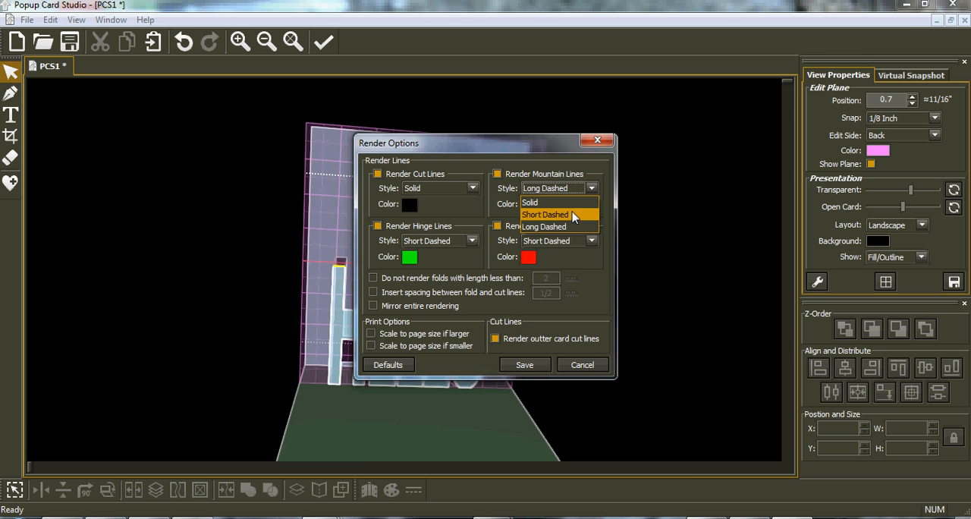
pyautogui.click(571, 214)
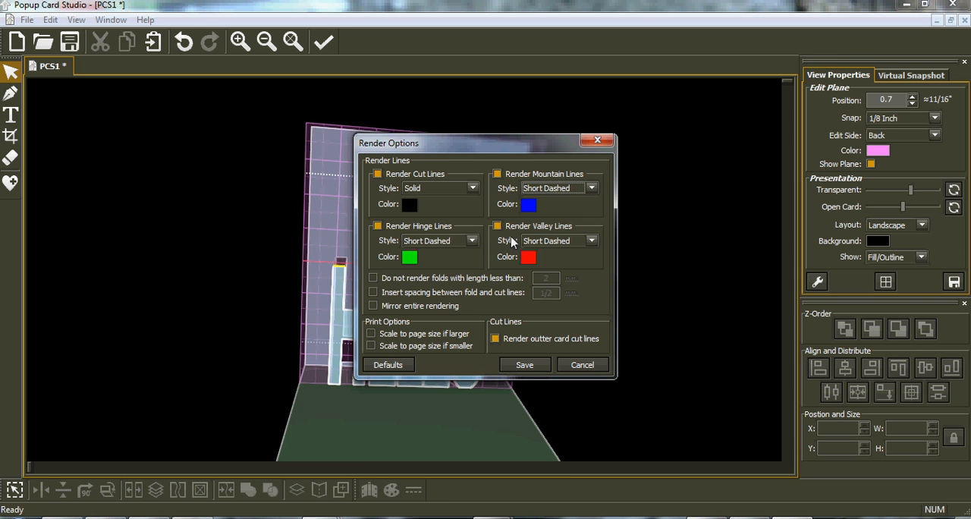
# Set the valley line style to Long Dashed in the rendering options.
pyautogui.click(591, 241)
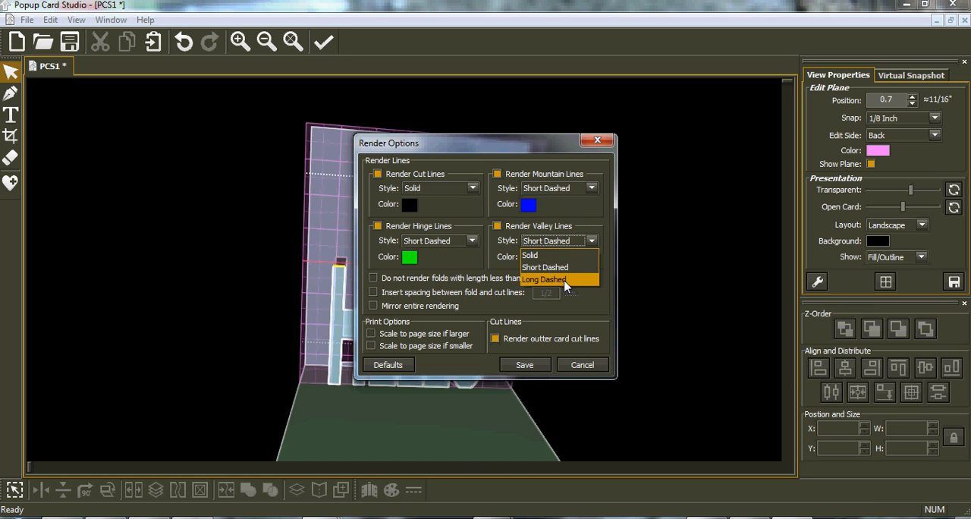
pyautogui.click(565, 280)
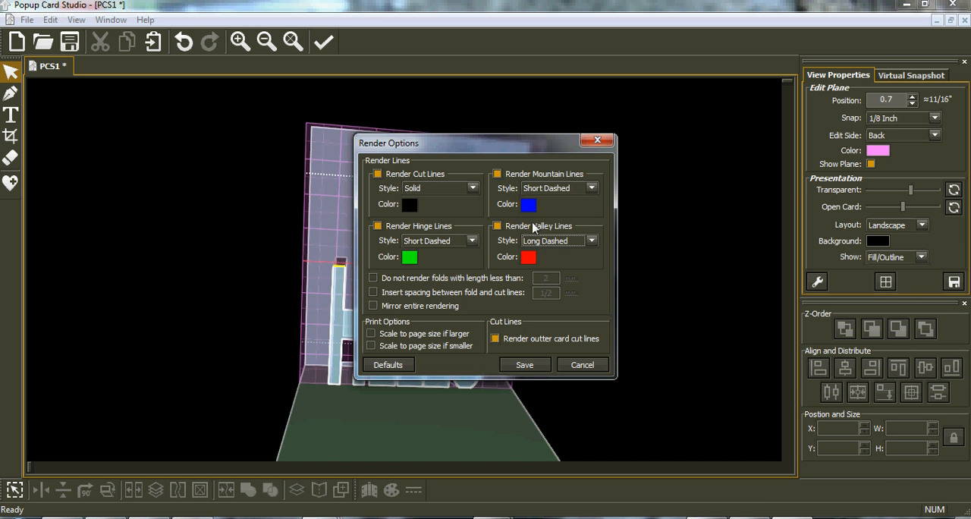
pyautogui.click(591, 241)
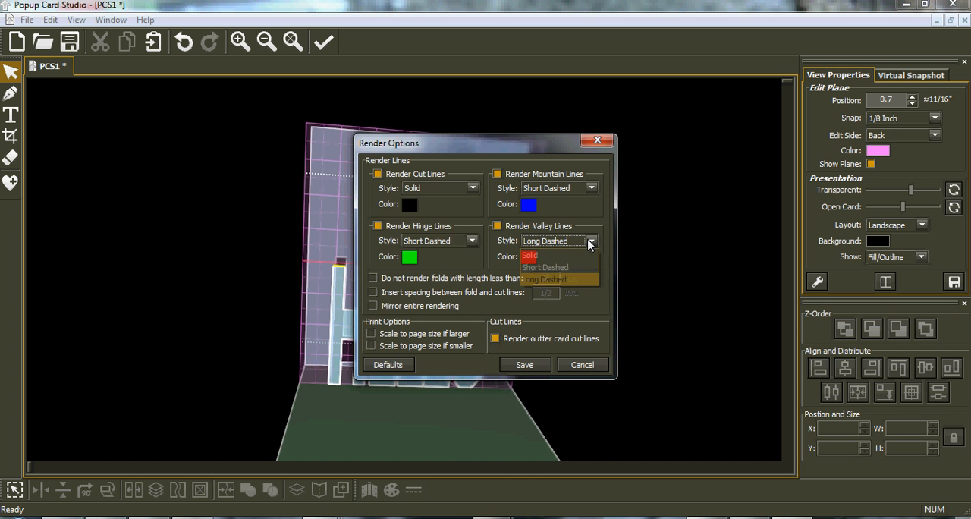
pyautogui.click(571, 280)
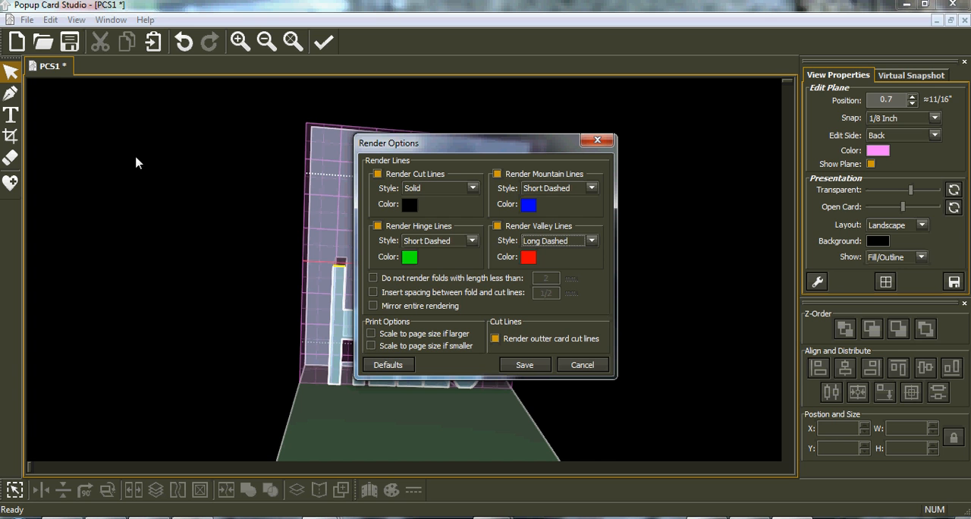
# Save the rendering options, examine the HELLO cut and fold lines up close in the print preview, and close the preview.
pyautogui.click(537, 367)
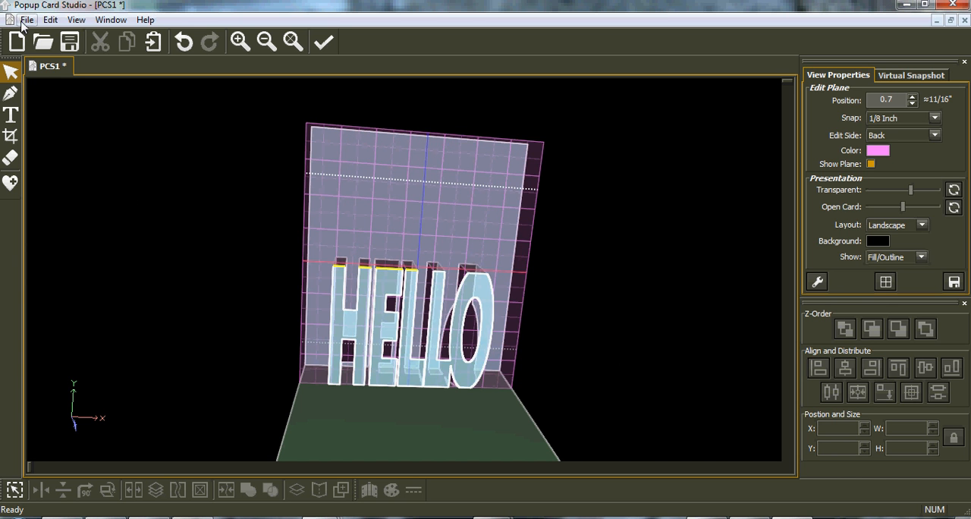
pyautogui.click(27, 20)
pyautogui.click(65, 216)
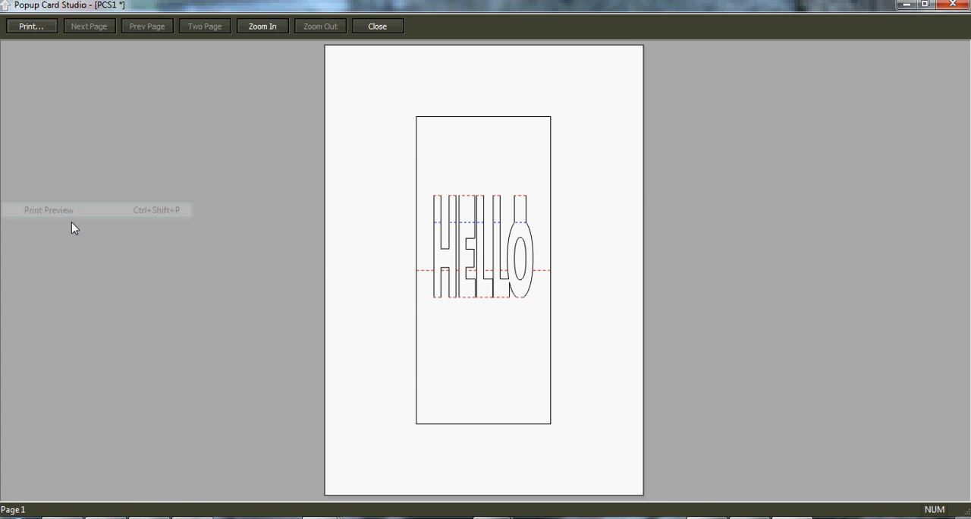
pyautogui.click(501, 275)
pyautogui.click(498, 254)
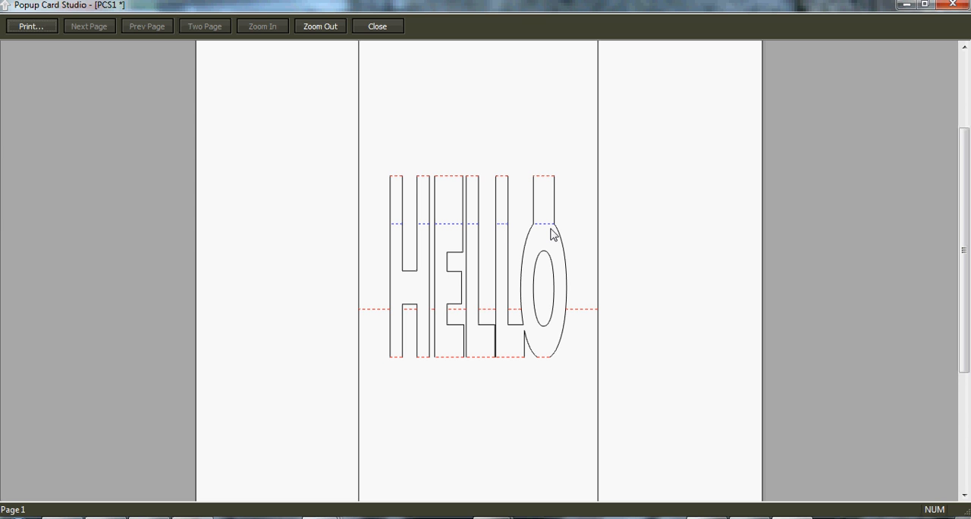
pyautogui.click(434, 313)
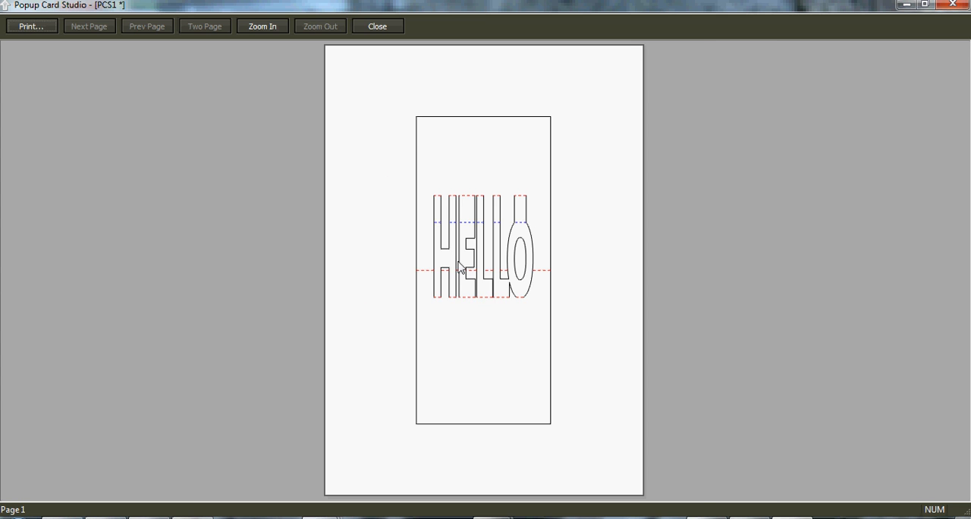
pyautogui.click(459, 271)
pyautogui.click(418, 276)
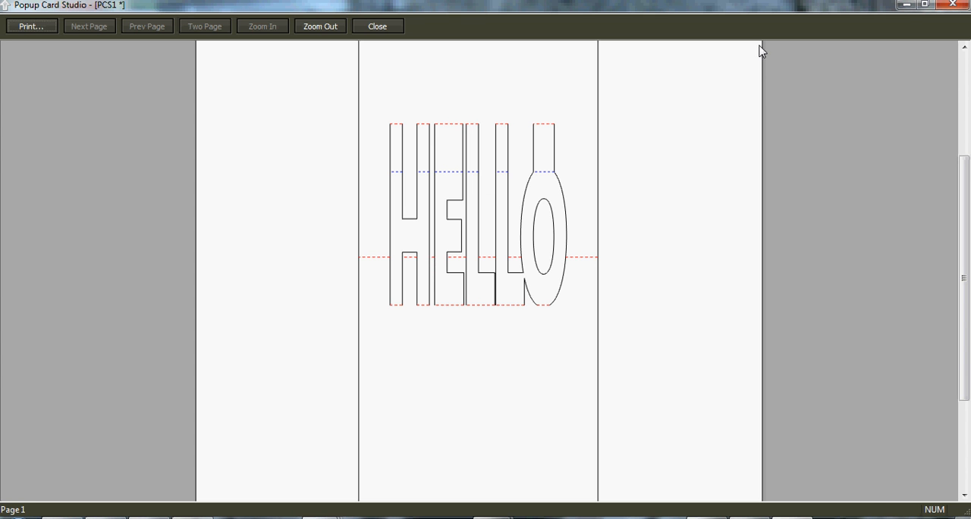
pyautogui.click(952, 5)
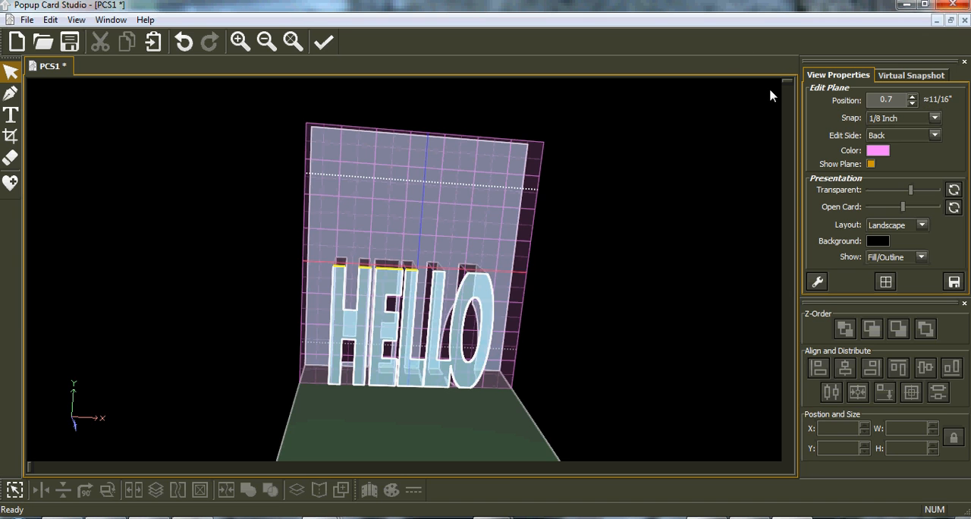
# Set the mountain lines back to Long Dashed and the valley lines to Short Dashed in the rendering options, and save them.
pyautogui.click(27, 19)
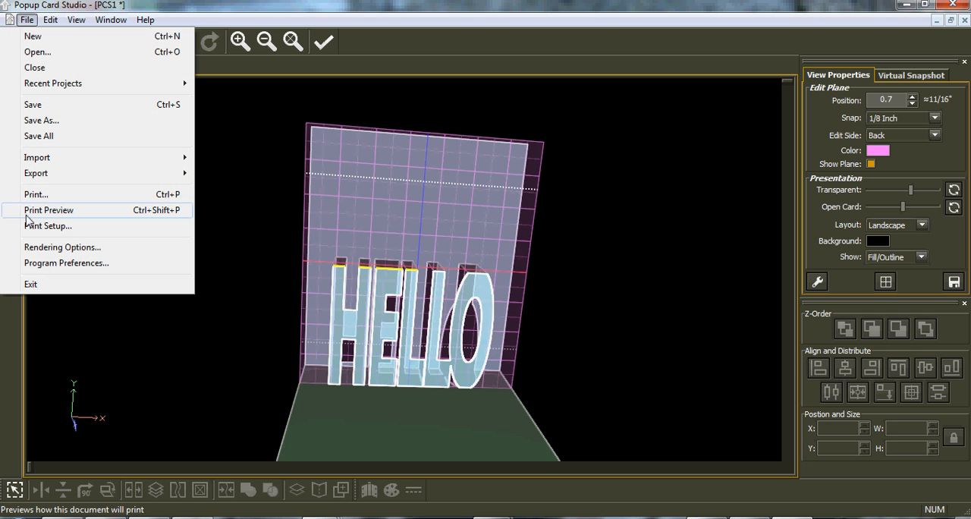
pyautogui.click(56, 247)
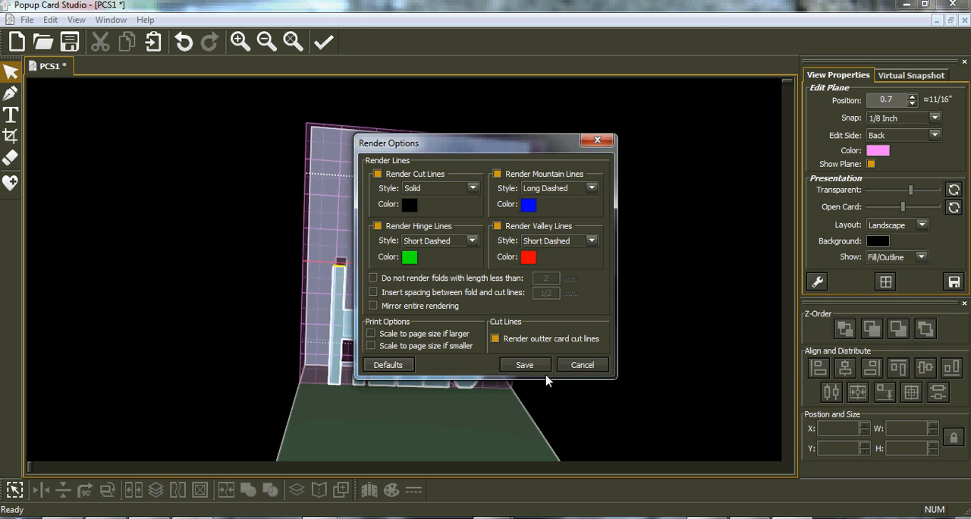
pyautogui.click(529, 366)
# Review the general and interface color settings in the program preferences, and close them without applying changes.
pyautogui.moveTo(485, 265); pyautogui.dragTo(426, 251, button='middle')
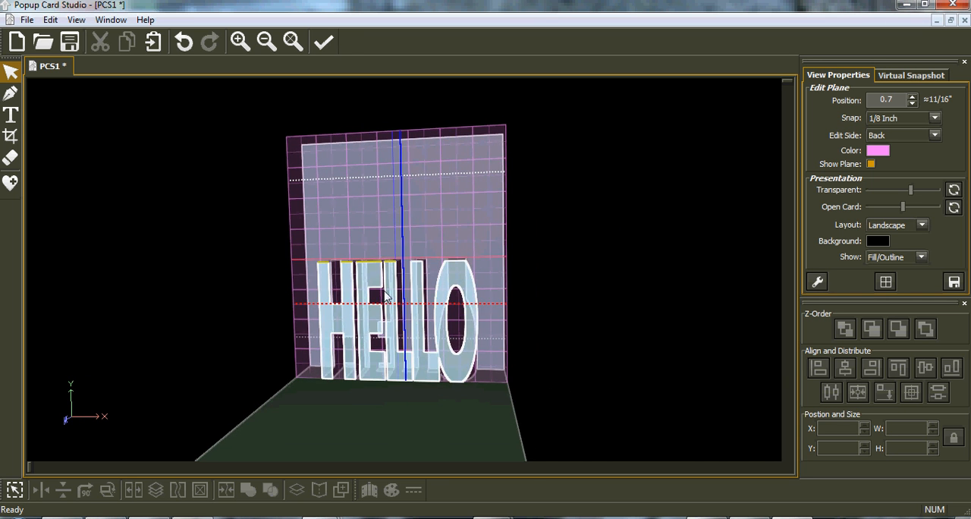
pyautogui.scroll(2, 422, 334)
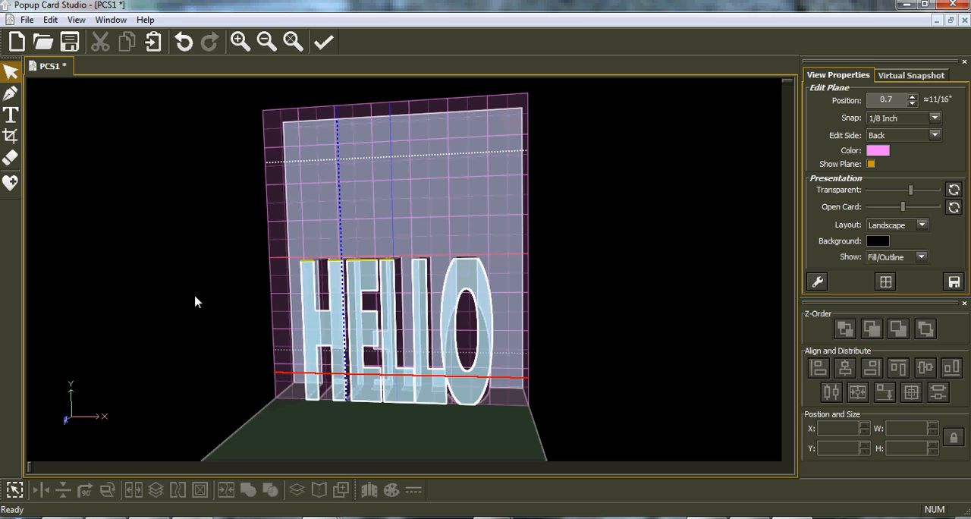
pyautogui.click(30, 21)
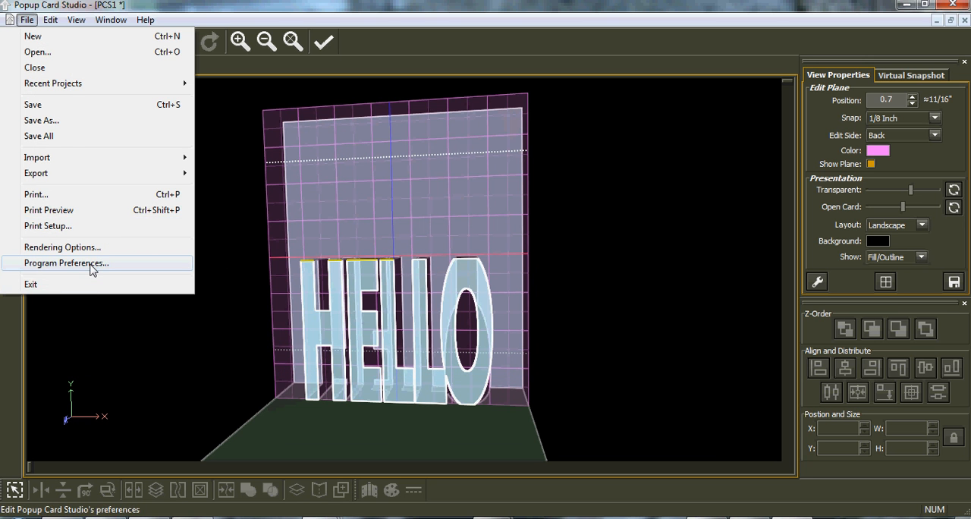
pyautogui.click(67, 263)
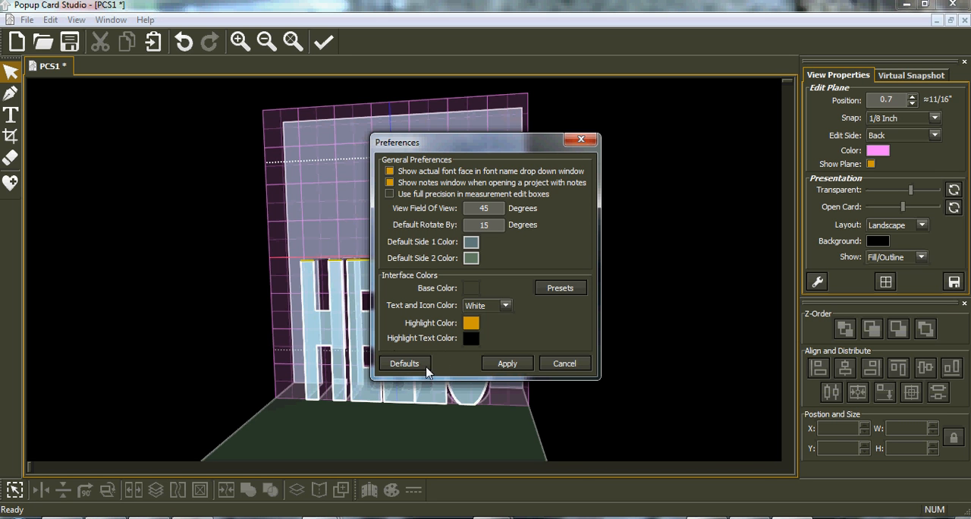
pyautogui.click(581, 140)
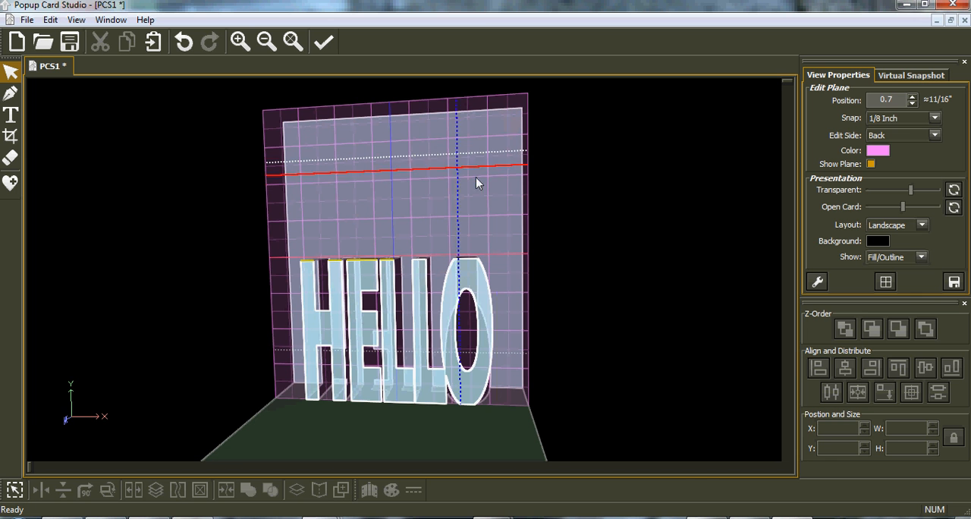
# Switch to the IrfanView window showing the Popup Card Studio logo image 001.jpg.
pyautogui.moveTo(318, 515)
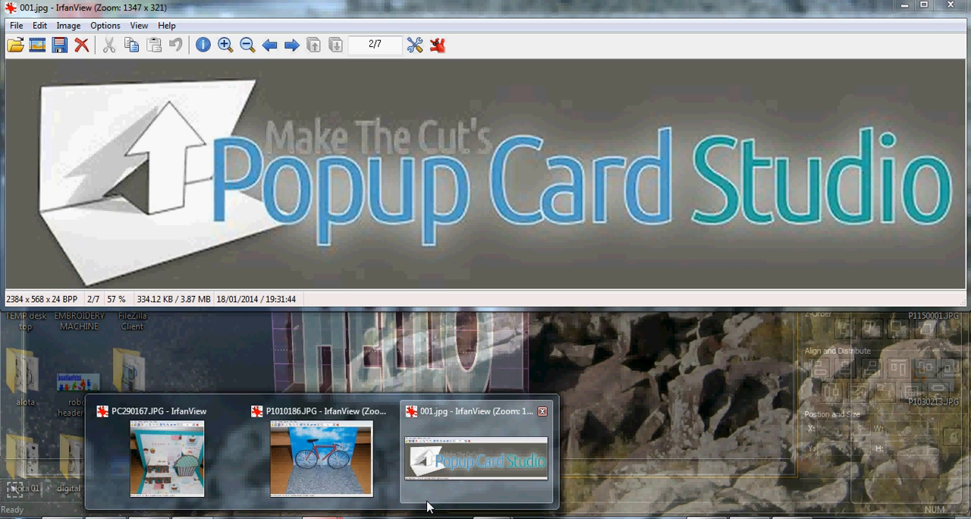
pyautogui.click(426, 506)
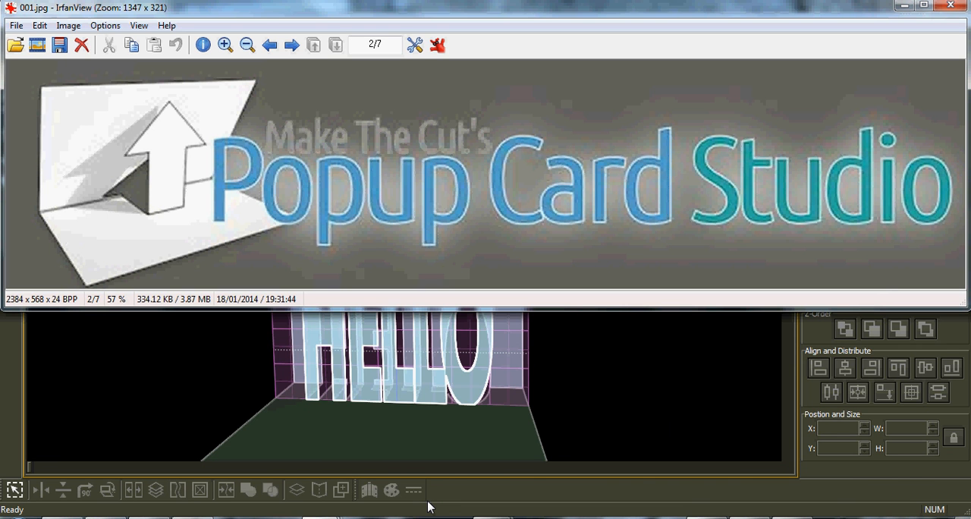